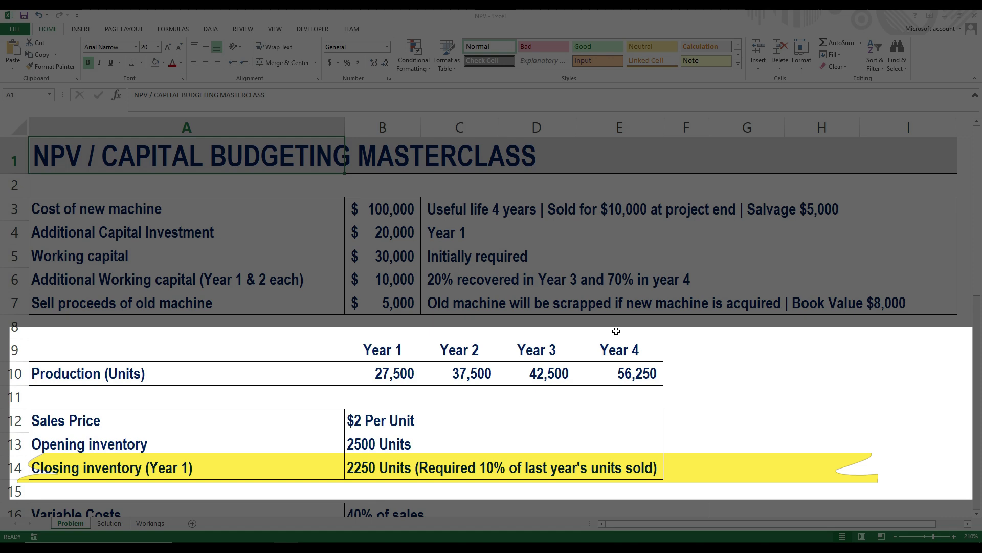
On the Solution sheet, enter 'Cost of new machine' with -100000 under CF0
{"action": "scroll", "coordinate": [665, 358], "scroll_direction": "down", "scroll_amount": 5}
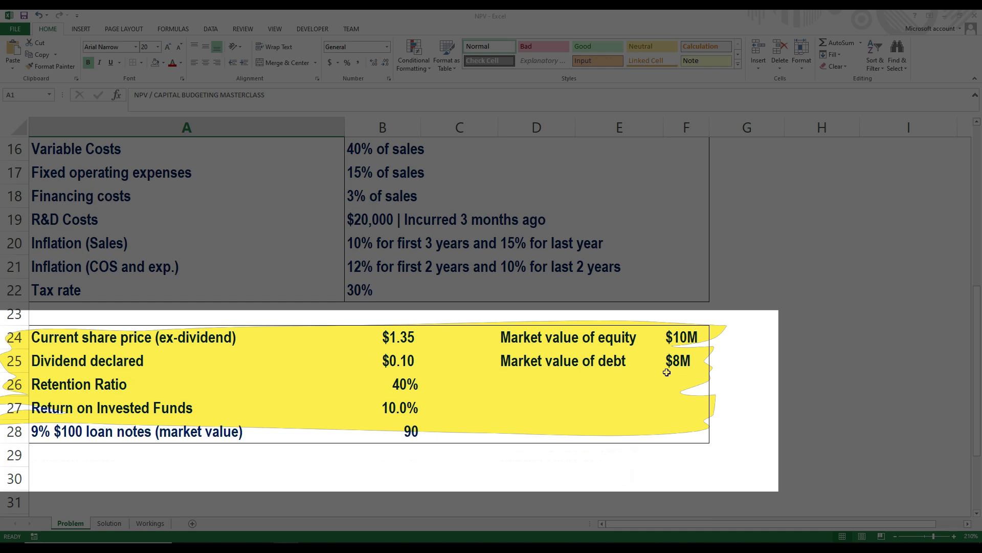
{"action": "scroll", "coordinate": [616, 331], "scroll_direction": "up", "scroll_amount": 5}
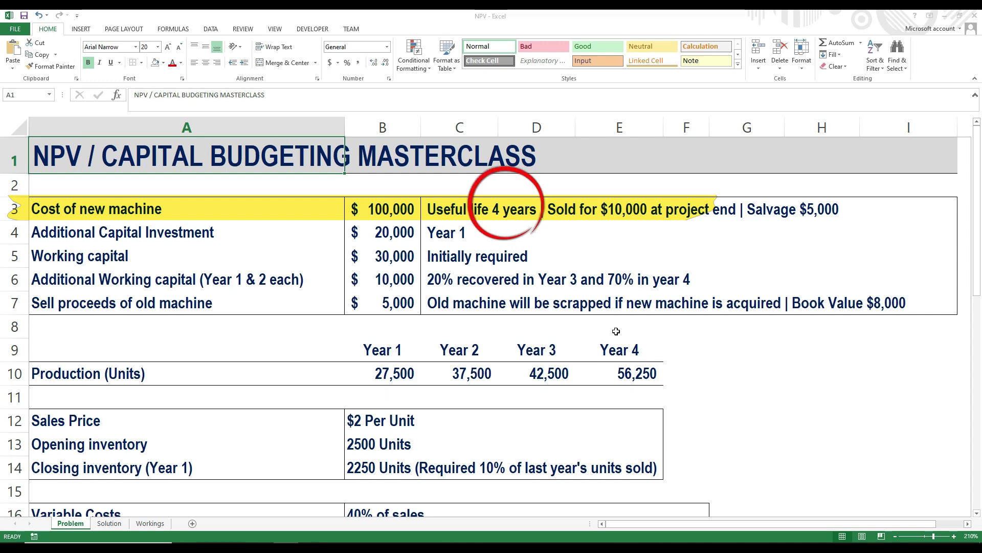
{"action": "left_click", "coordinate": [109, 523]}
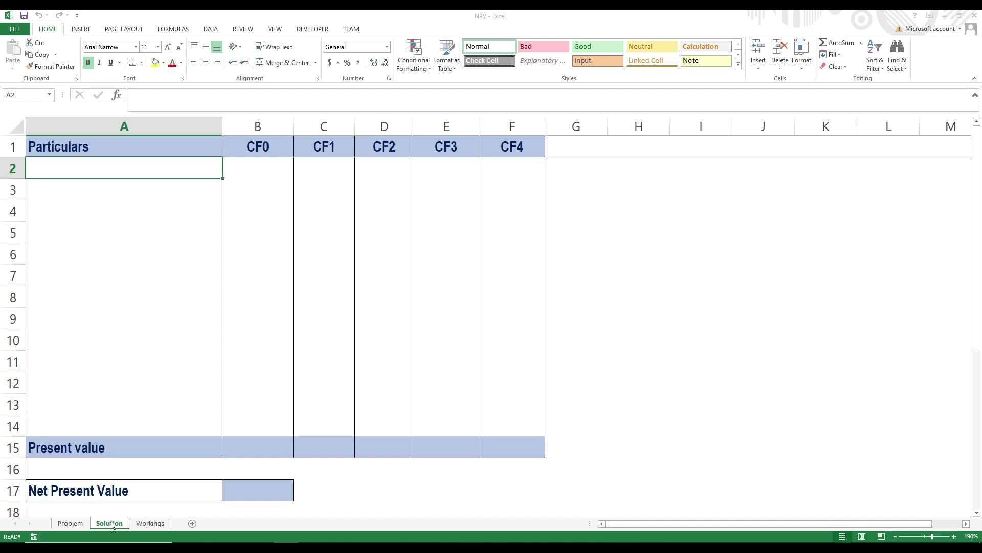
{"action": "type", "text": "Cost of new machine"}
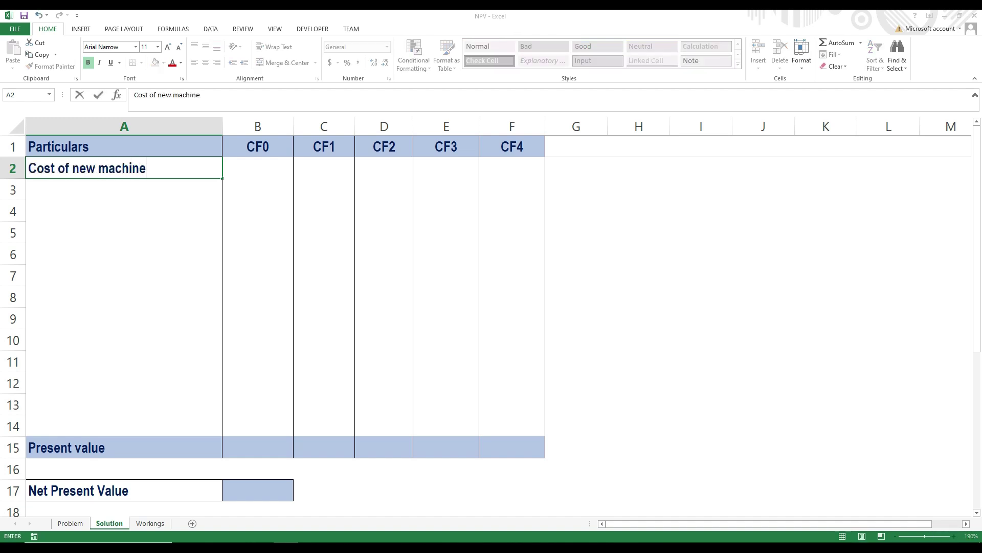
{"action": "key", "text": "Tab"}
{"action": "type", "text": "-100000"}
{"action": "key", "text": "Return"}
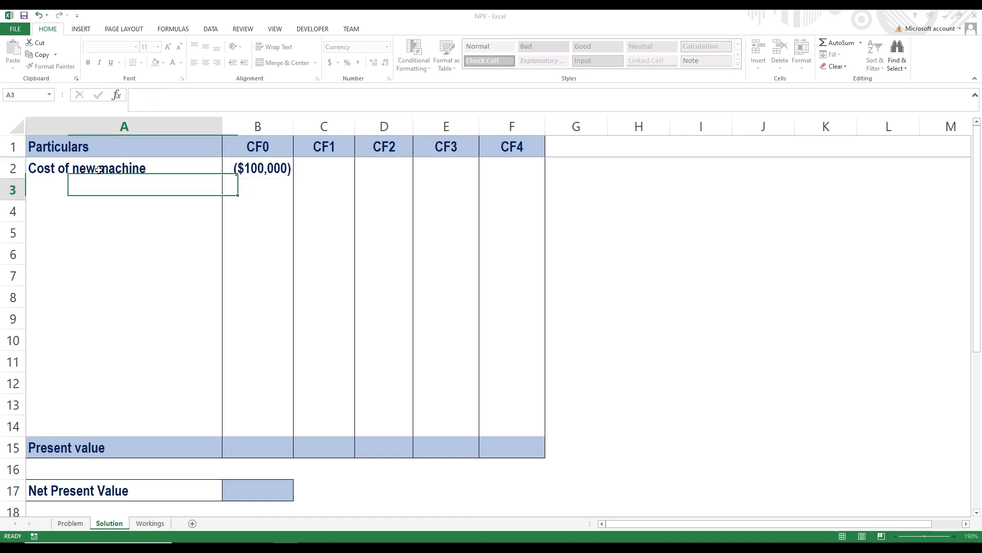
{"action": "key", "text": "ctrl+Page_Up"}
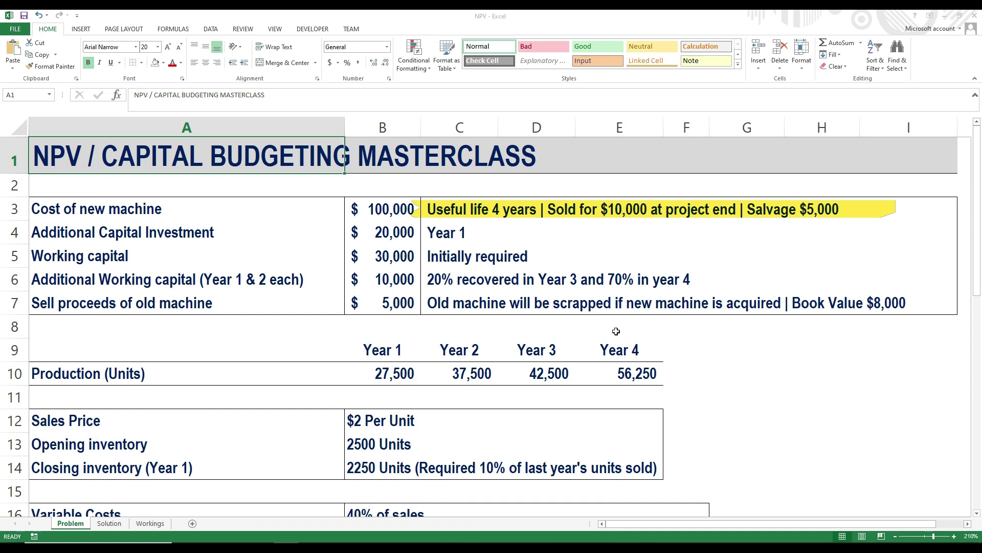
Shade the machine cost value in B3 on the Problem sheet light green
{"action": "left_click", "coordinate": [382, 209]}
{"action": "left_click", "coordinate": [163, 62]}
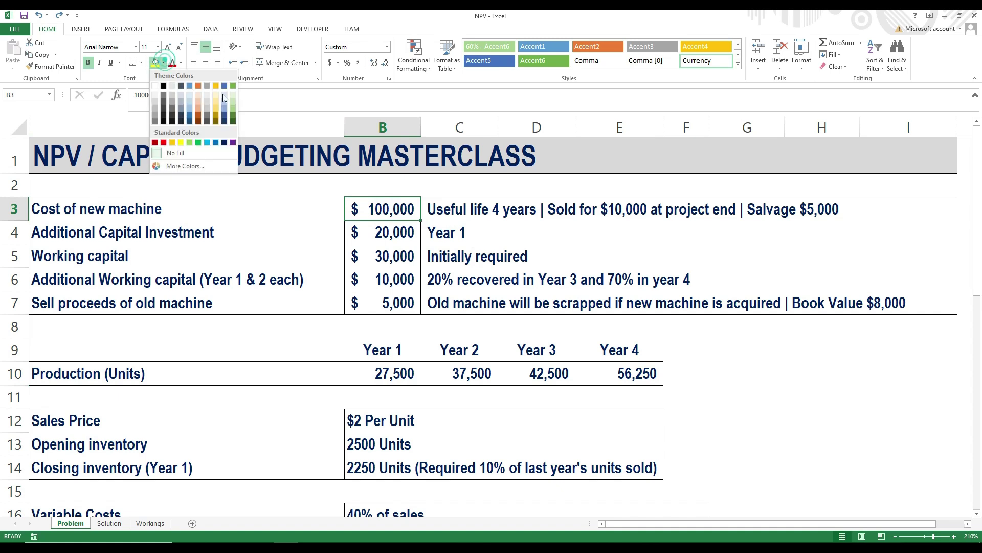
{"action": "left_click", "coordinate": [232, 100]}
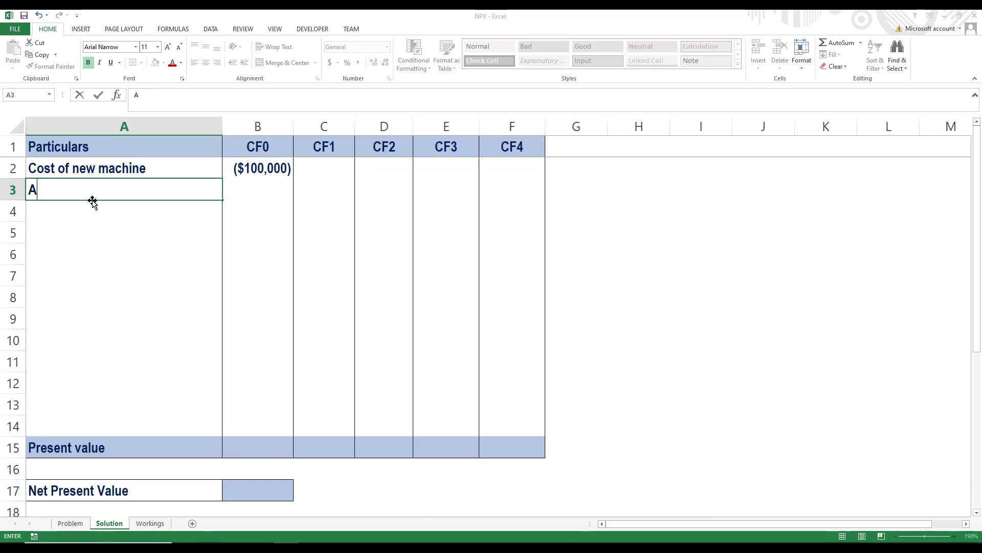
On the Solution sheet, enter 'Additional investment' with -20000 under CF1
{"action": "type", "text": "dditional investment"}
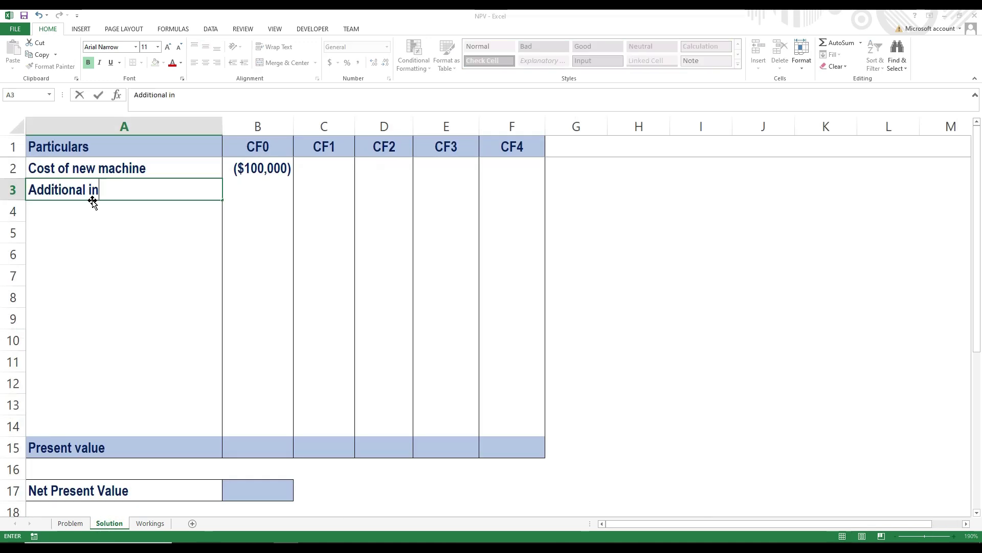
{"action": "key", "text": "Tab"}
{"action": "key", "text": "Tab"}
{"action": "type", "text": "-20000"}
{"action": "key", "text": "Tab"}
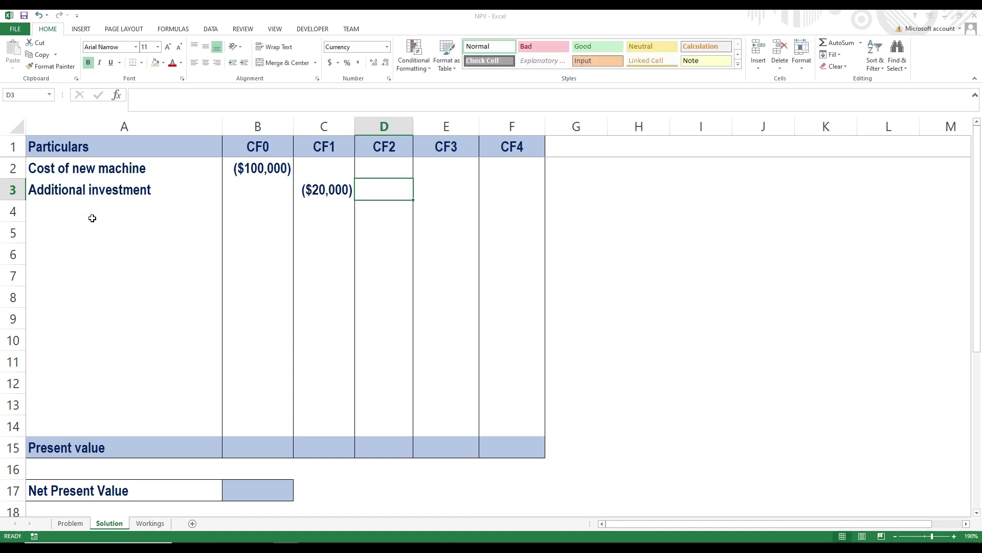
{"action": "key", "text": "ctrl+Page_Up"}
Shade the Additional Capital Investment (A4:I4) and Working capital (A5:I5) rows green
{"action": "left_click_drag", "start_coordinate": [92, 227], "coordinate": [901, 228]}
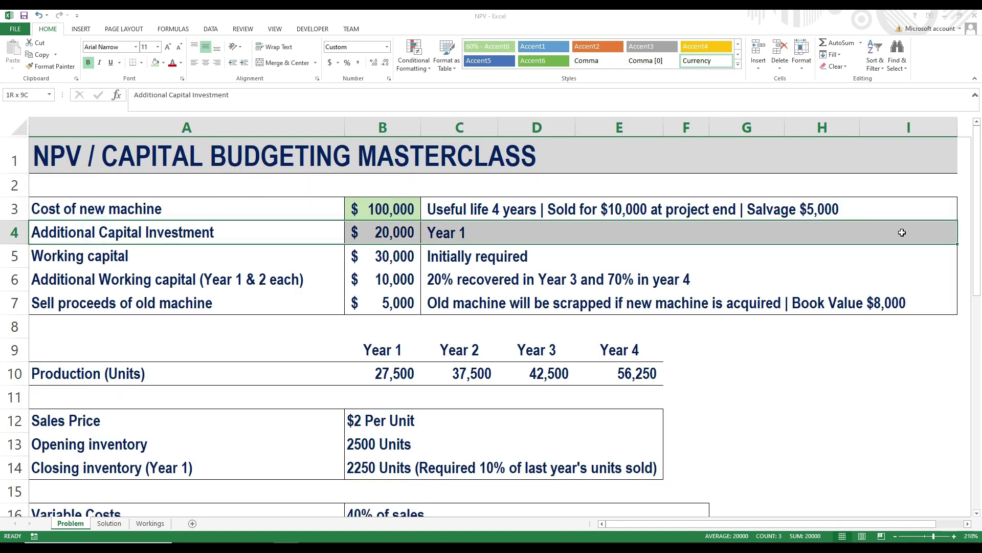
{"action": "left_click", "coordinate": [158, 64]}
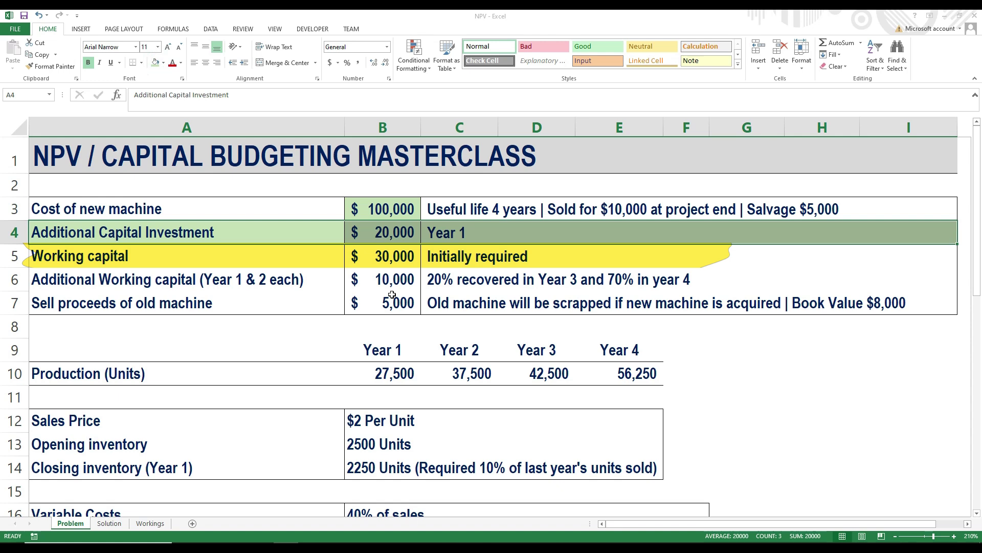
{"action": "left_click_drag", "start_coordinate": [77, 256], "coordinate": [909, 256]}
{"action": "left_click", "coordinate": [163, 63]}
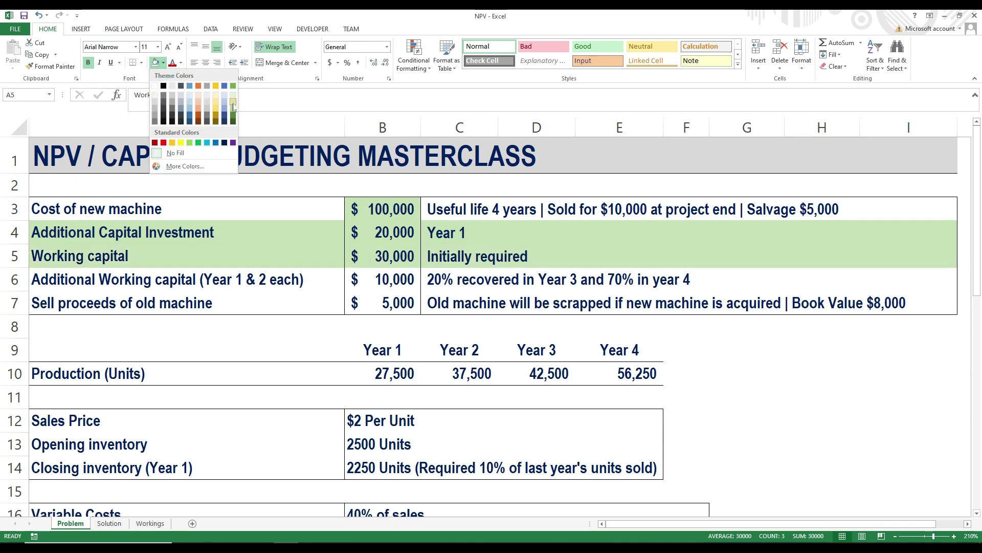
{"action": "left_click", "coordinate": [233, 106]}
On the Solution sheet, enter 'Working capital' with -30000 under CF0
{"action": "left_click", "coordinate": [109, 523]}
{"action": "type", "text": "Working capi"}
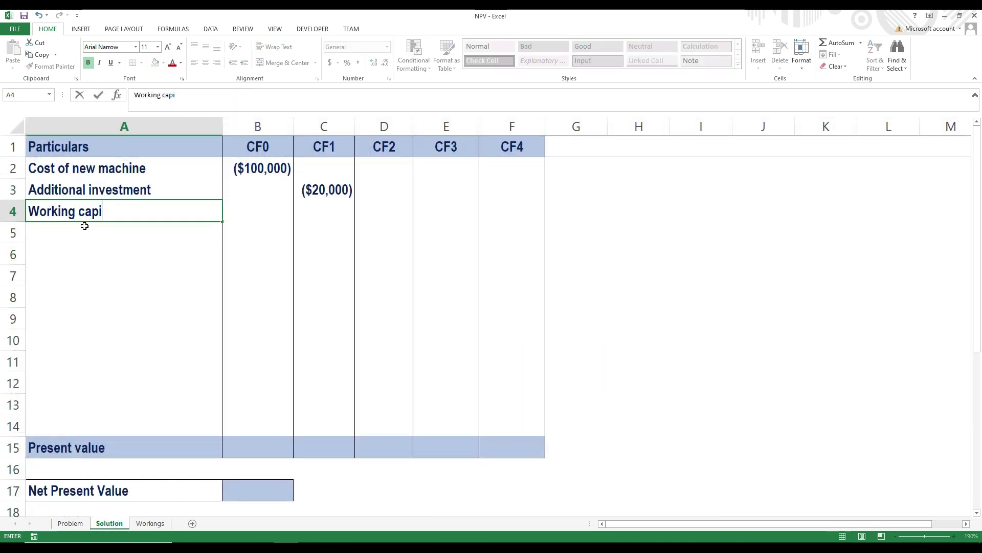
{"action": "type", "text": "tal"}
{"action": "key", "text": "Tab"}
{"action": "type", "text": "-30000"}
{"action": "key", "text": "Return"}
{"action": "key", "text": "ctrl+Page_Up"}
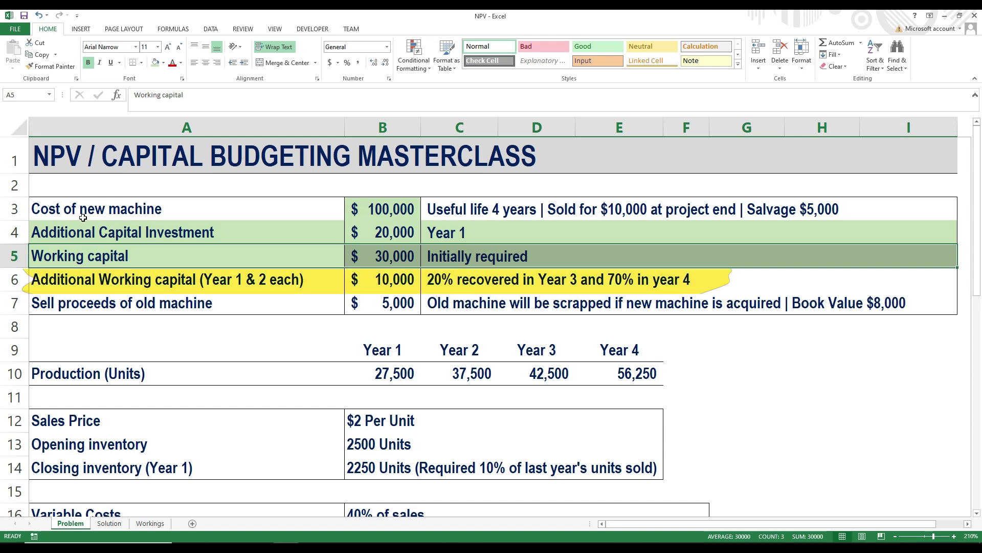
{"action": "key", "text": "Down"}
Add an 'Additional working capital' row with -10000 under CF1 and CF2
{"action": "key", "text": "ctrl+Page_Down"}
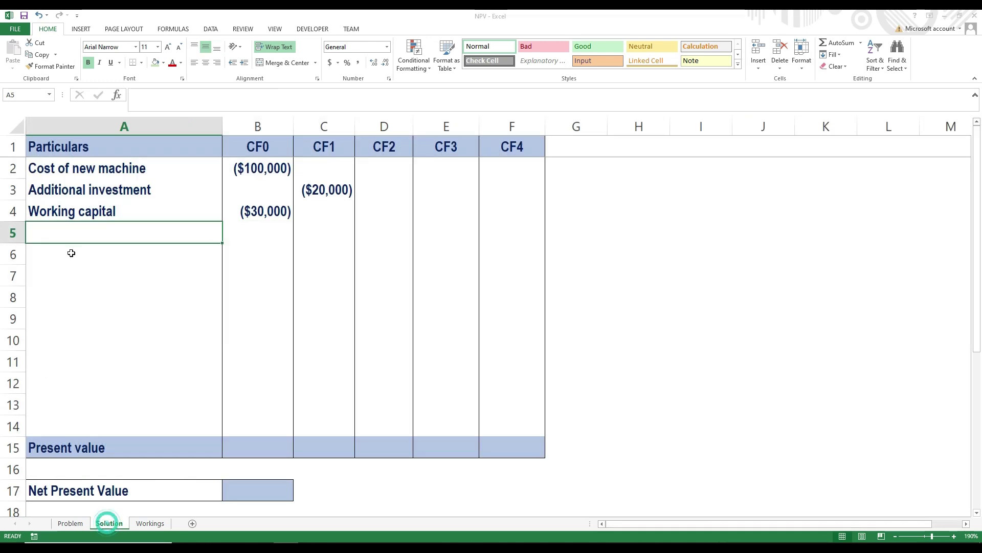
{"action": "type", "text": "Additional working capital"}
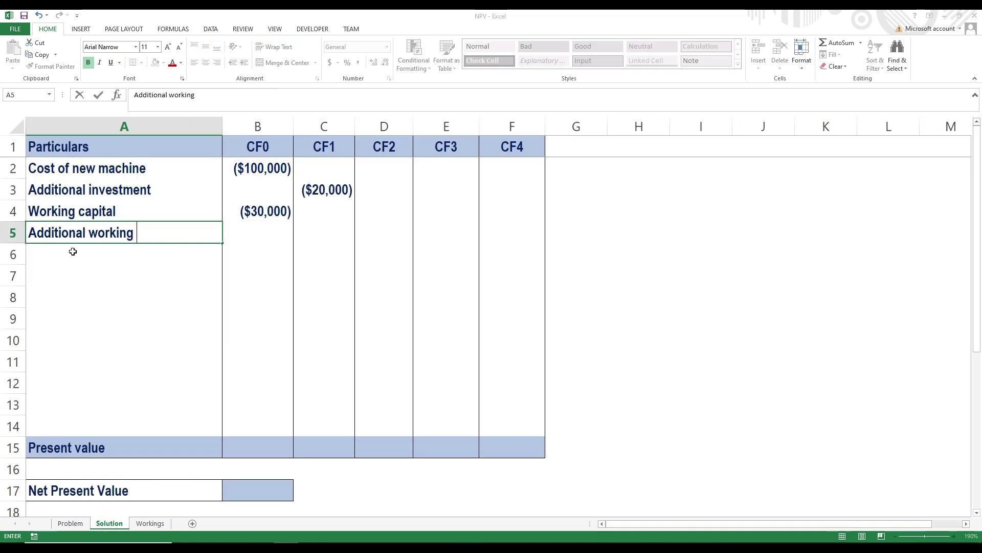
{"action": "key", "text": "Tab"}
{"action": "key", "text": "Tab"}
{"action": "type", "text": "-10000"}
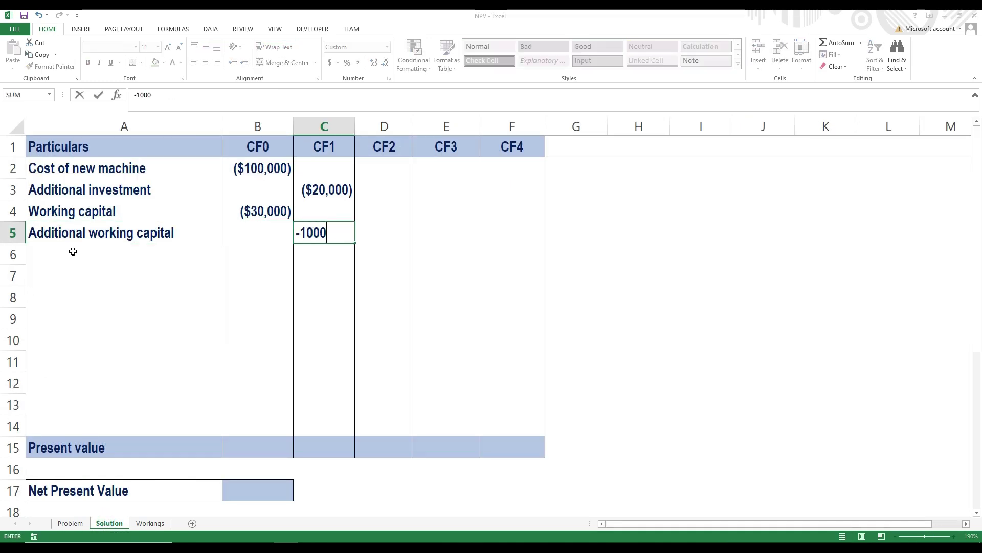
{"action": "key", "text": "Tab"}
{"action": "type", "text": "-10000"}
{"action": "key", "text": "Tab"}
After checking the Problem sheet's recovery terms, enter 10000 under CF3 and 35000 under CF4
{"action": "key", "text": "ctrl+Page_Up"}
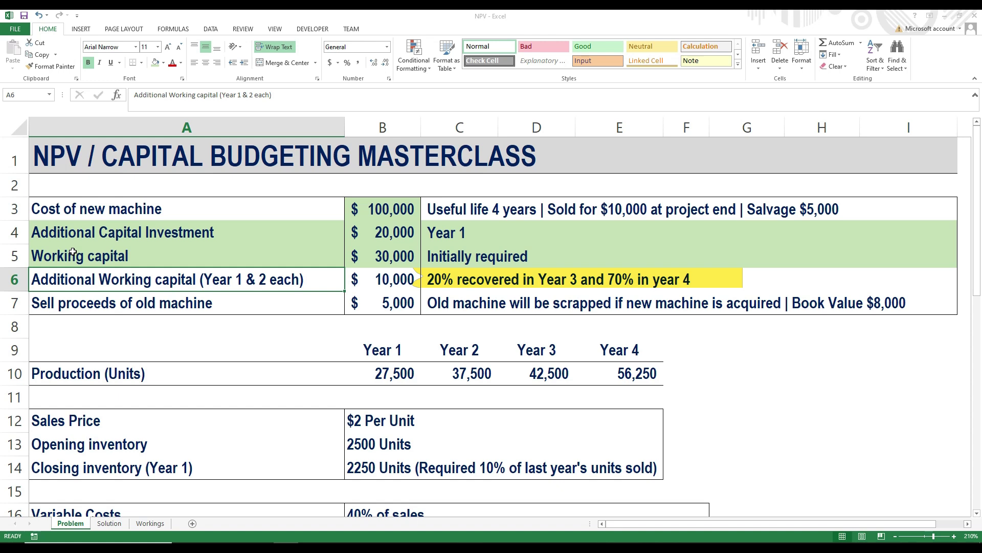
{"action": "key", "text": "ctrl+Page_Down"}
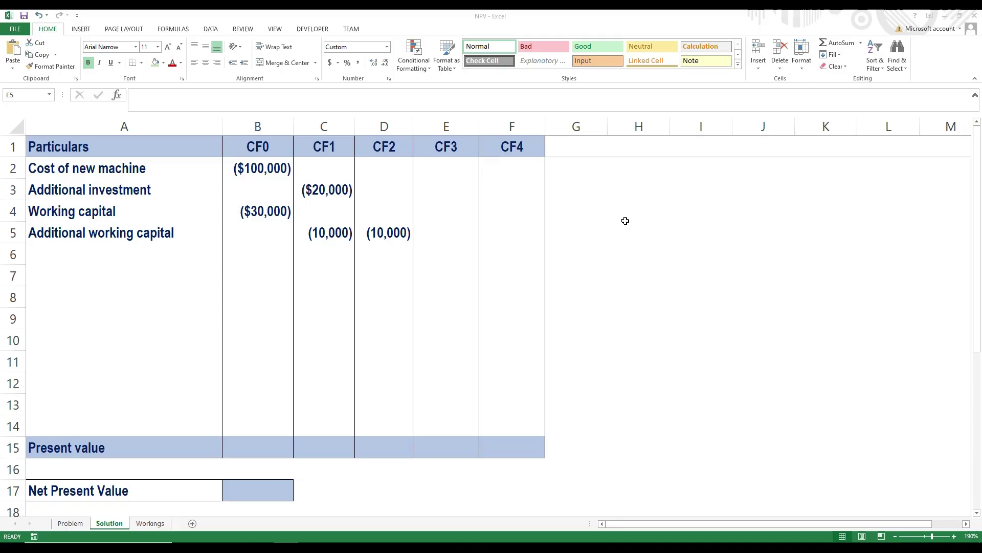
{"action": "double_click", "coordinate": [452, 232]}
{"action": "type", "text": "10000"}
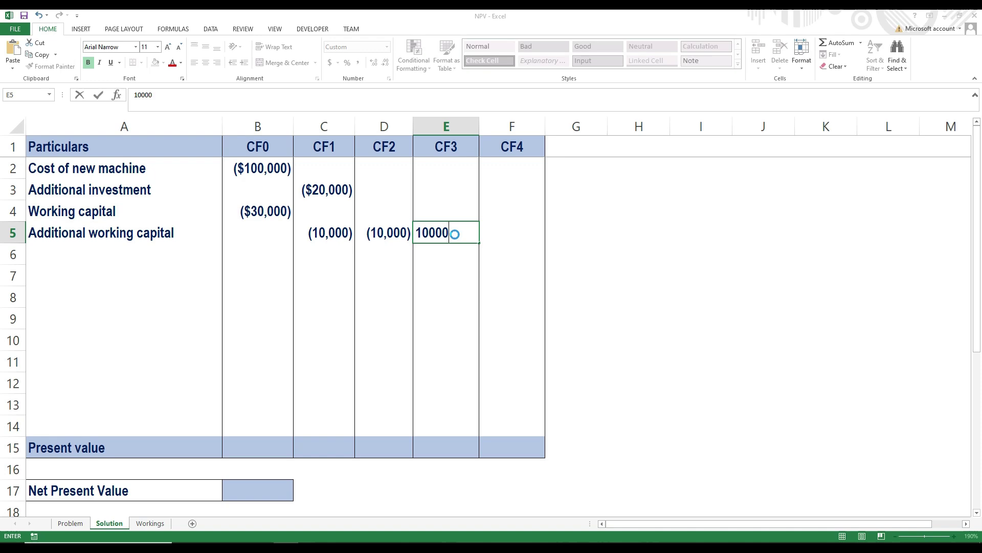
{"action": "key", "text": "Tab"}
{"action": "type", "text": "35000"}
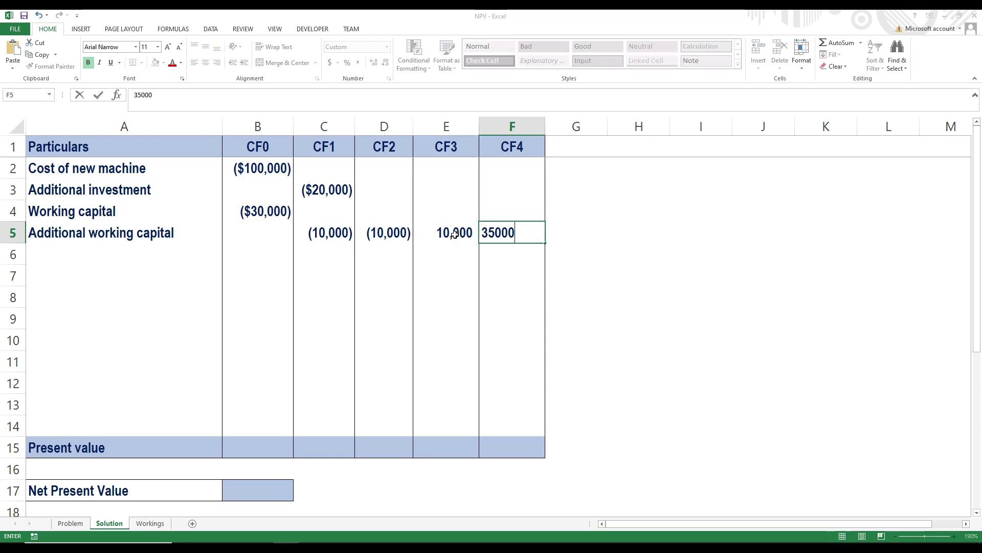
{"action": "key", "text": "Tab"}
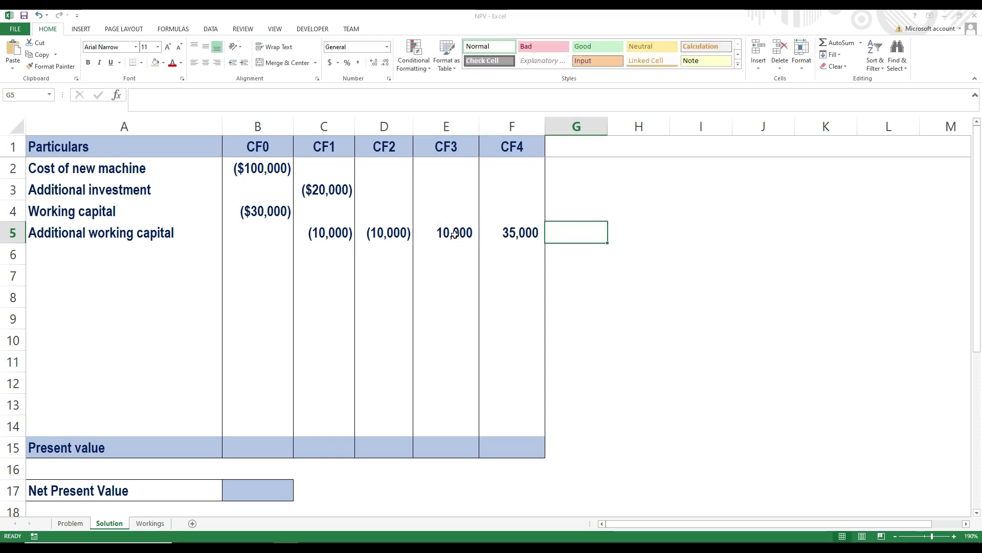